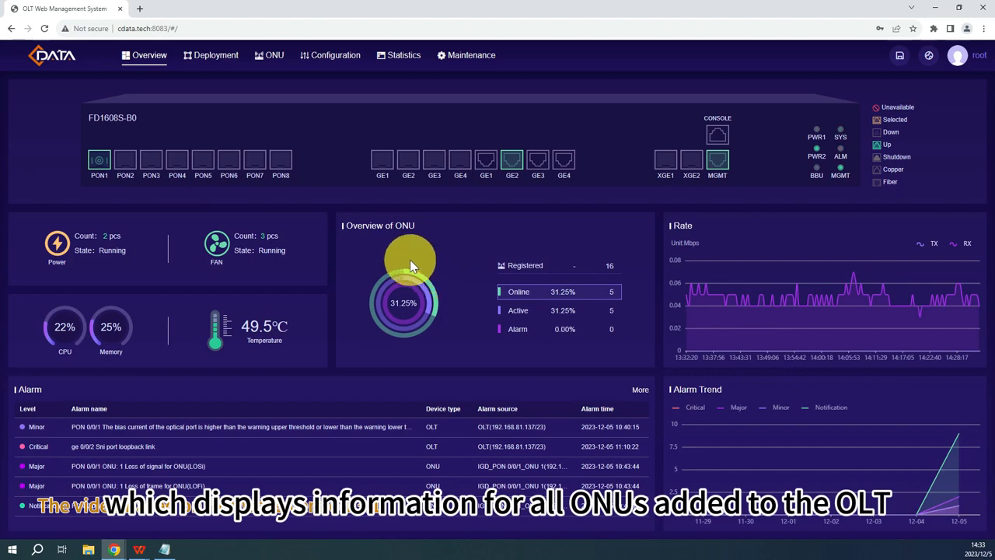
Step: Start adding a device to the ONU list with PON ID 0/0/1 and ONU ID 7
{"action": "left_click", "coordinate": [270, 62]}
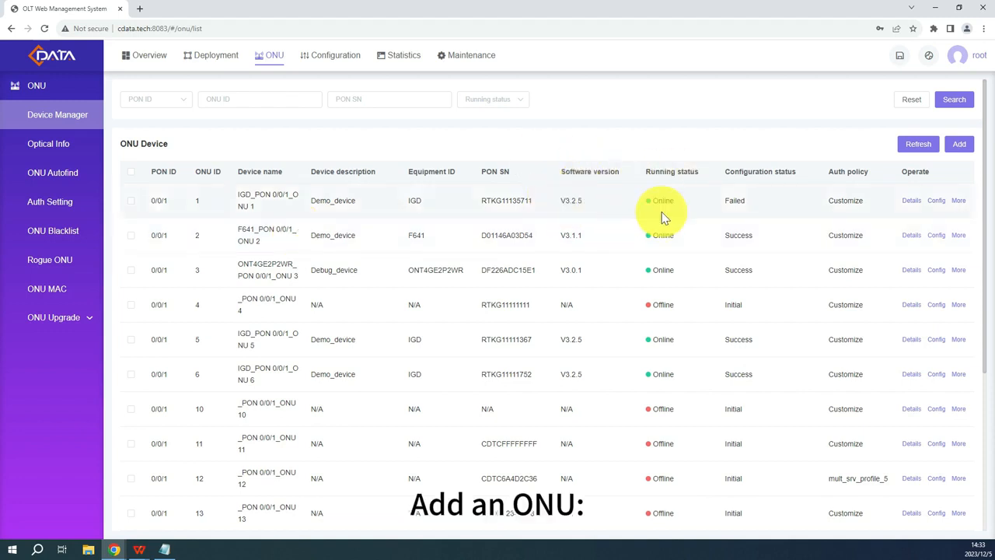
{"action": "left_click", "coordinate": [959, 145]}
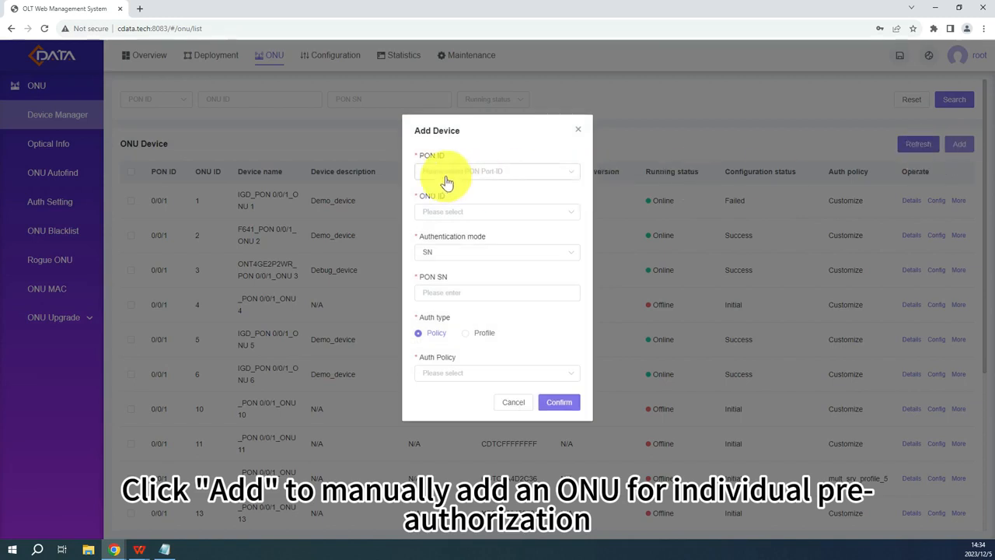
{"action": "left_click", "coordinate": [447, 177]}
{"action": "left_click", "coordinate": [445, 200]}
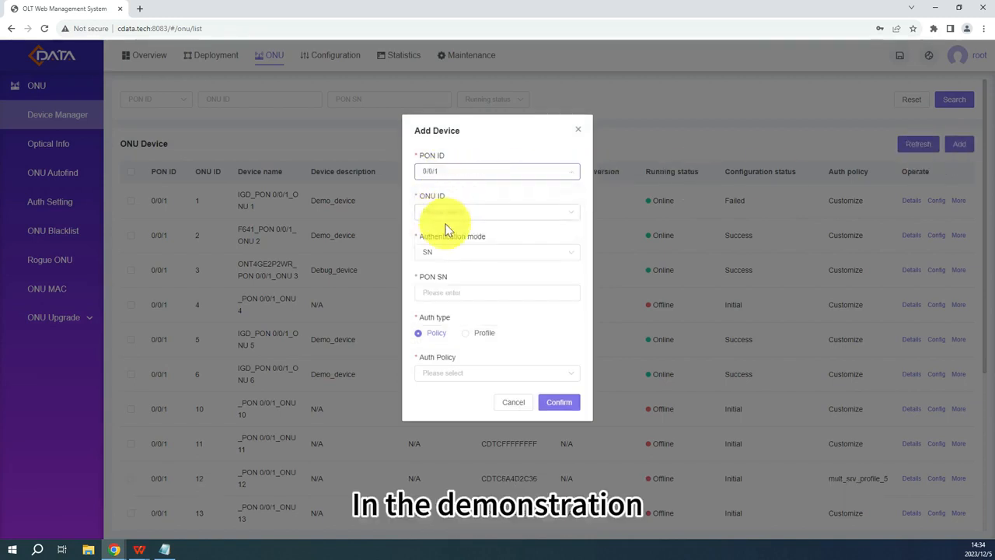
{"action": "left_click", "coordinate": [447, 216]}
{"action": "left_click", "coordinate": [446, 237]}
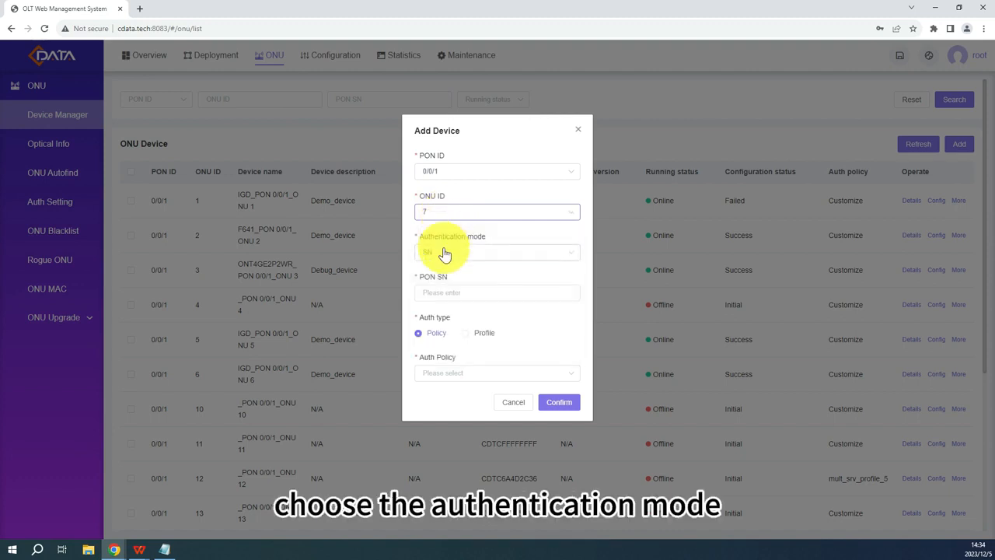
Step: Enter PON SN DF186ABC3226, choose the default-mult-srv-profile auth policy, and confirm adding the ONU
{"action": "left_click", "coordinate": [440, 292]}
{"action": "type", "text": "DF"}
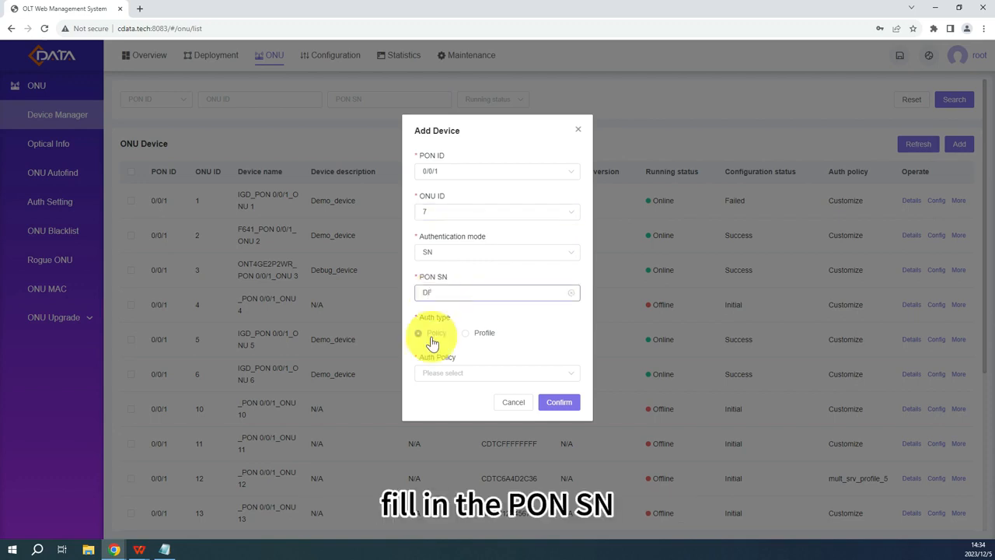
{"action": "type", "text": "186ABC"}
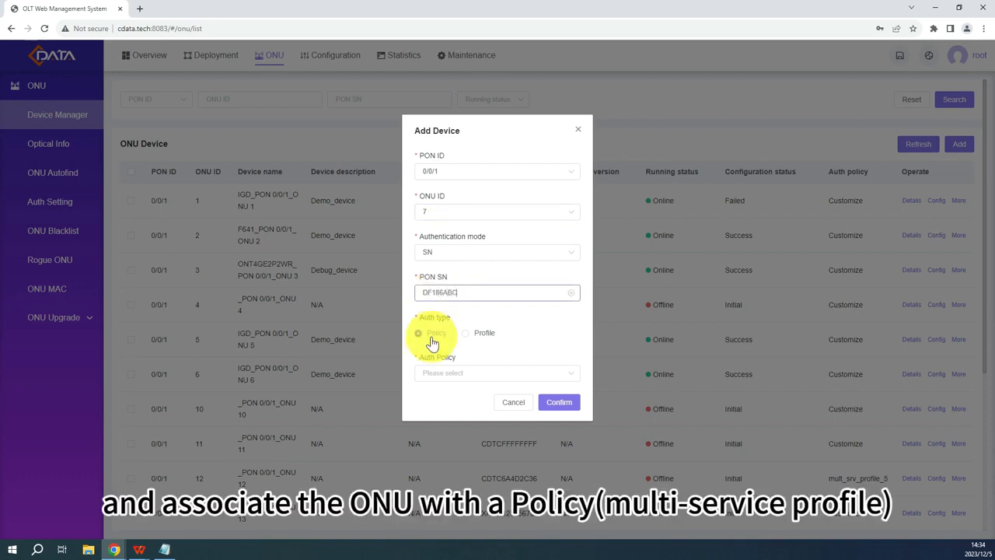
{"action": "type", "text": "3226"}
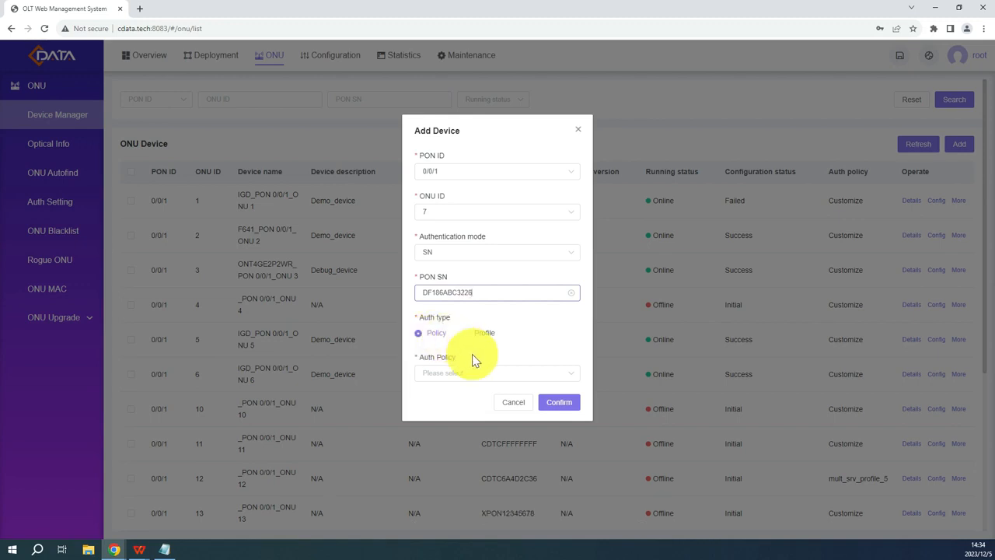
{"action": "left_click", "coordinate": [463, 373]}
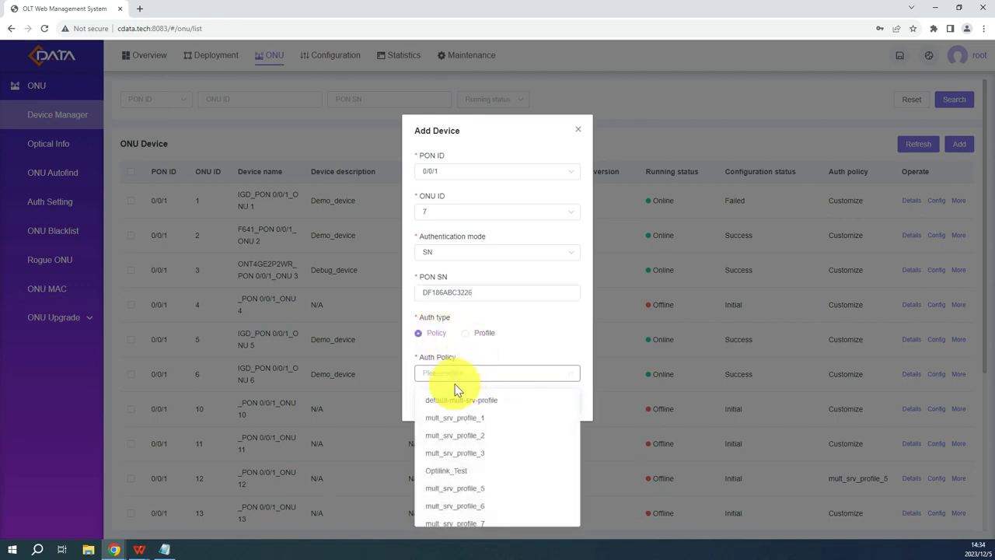
{"action": "left_click", "coordinate": [442, 404]}
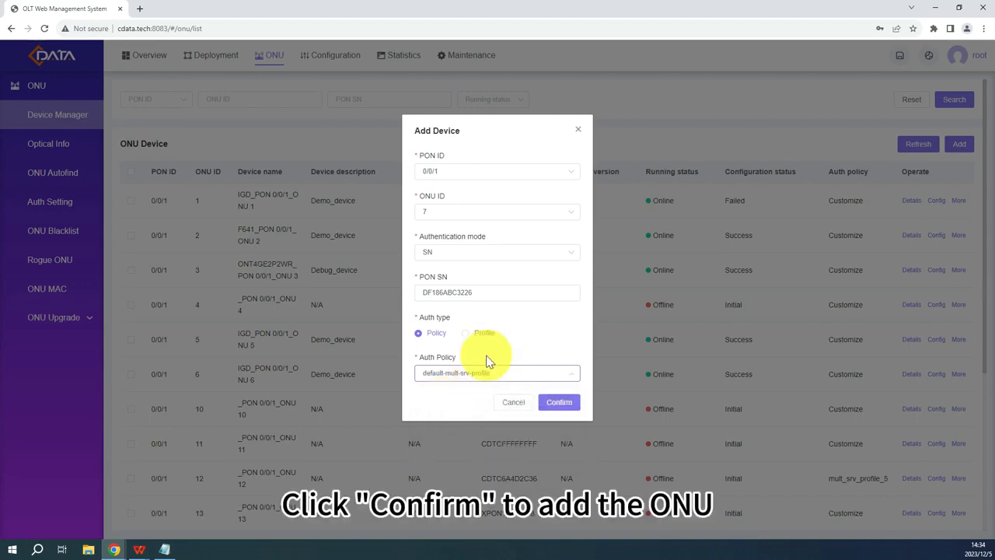
{"action": "left_click", "coordinate": [551, 404]}
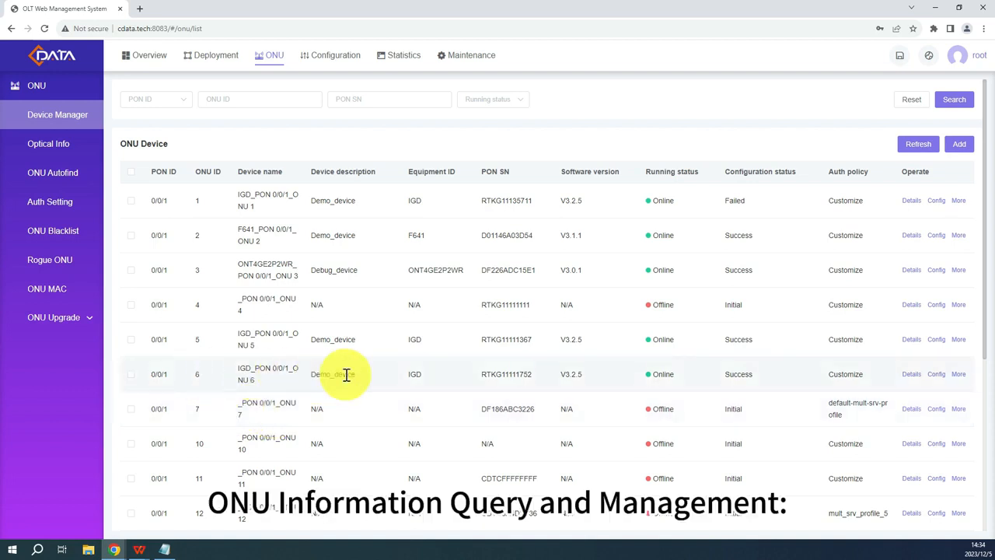
Step: Open the details of ONU 6 on PON 0/0/1 and examine its topology and available management actions
{"action": "left_click", "coordinate": [905, 375]}
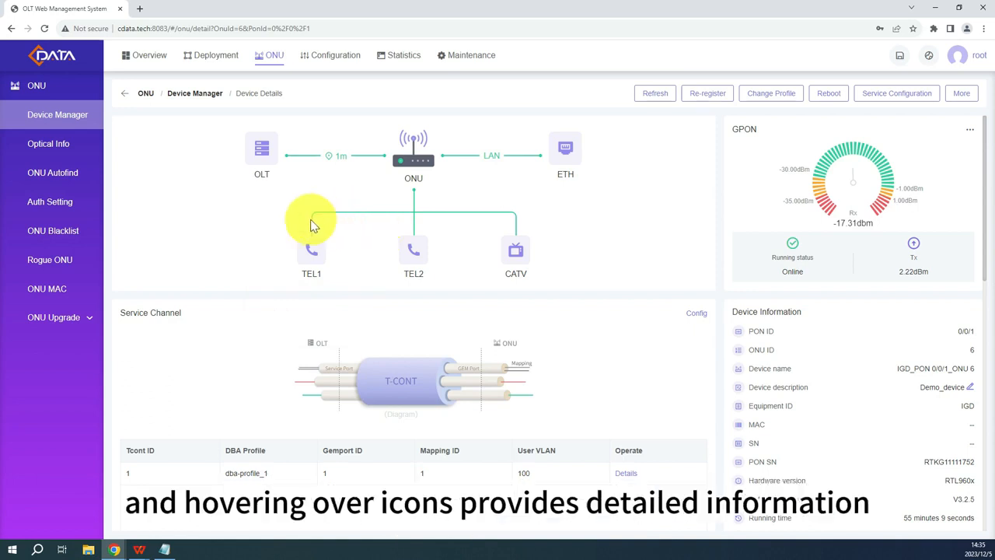
{"action": "mouse_move", "coordinate": [244, 161]}
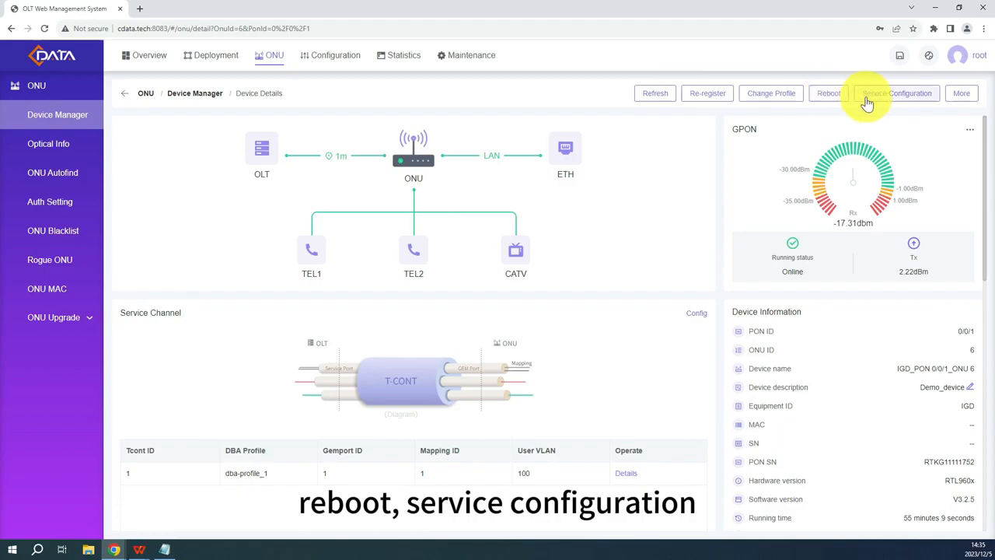
{"action": "mouse_move", "coordinate": [962, 94]}
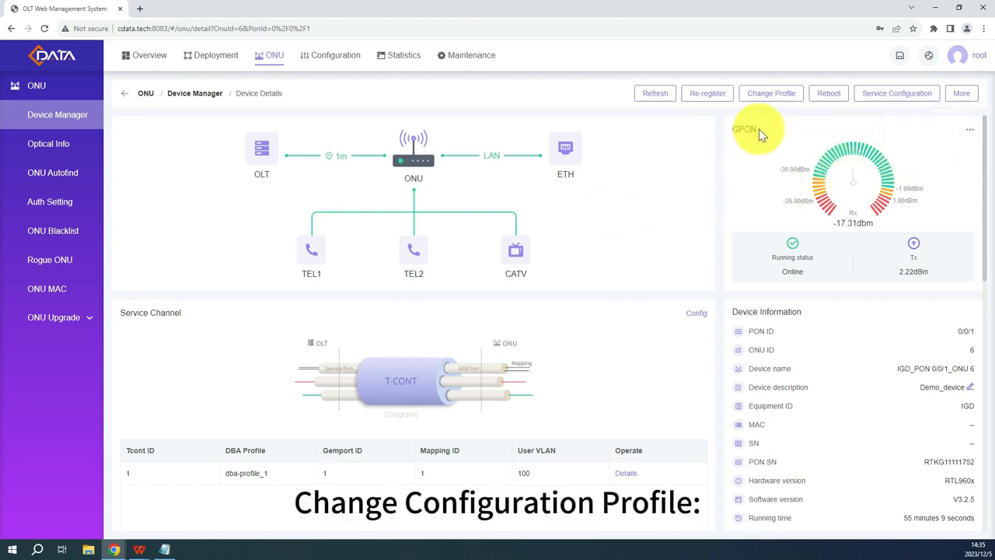
Step: Examine the policy and profile deployment options for changing ONU 6's profile, and leave without applying any
{"action": "left_click", "coordinate": [753, 95]}
{"action": "left_click", "coordinate": [580, 317]}
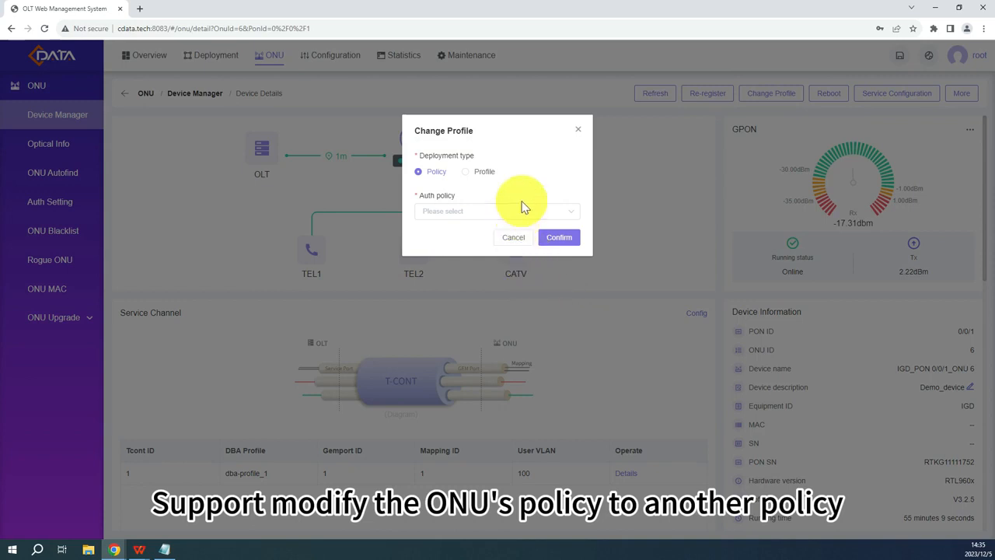
{"action": "left_click", "coordinate": [474, 174]}
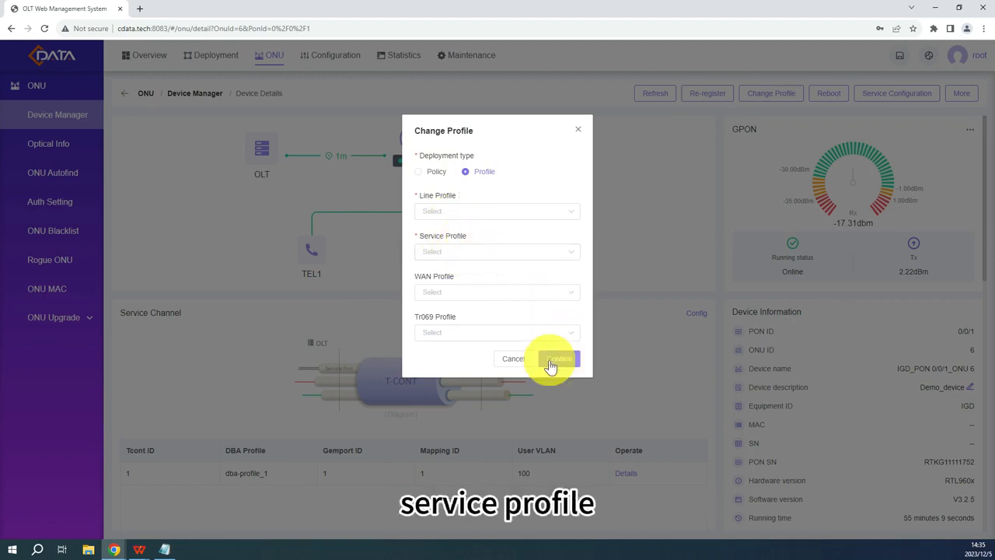
{"action": "left_click", "coordinate": [513, 360]}
Step: Set the User VLAN of Mapping1 to 200 in ONU 6's service channel configuration and apply it
{"action": "left_click", "coordinate": [874, 95]}
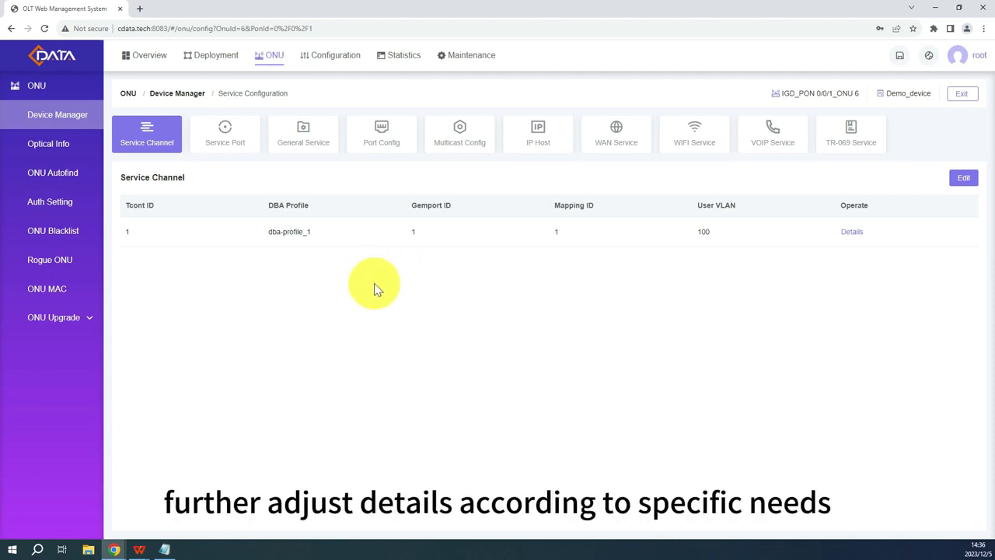
{"action": "left_click", "coordinate": [964, 178]}
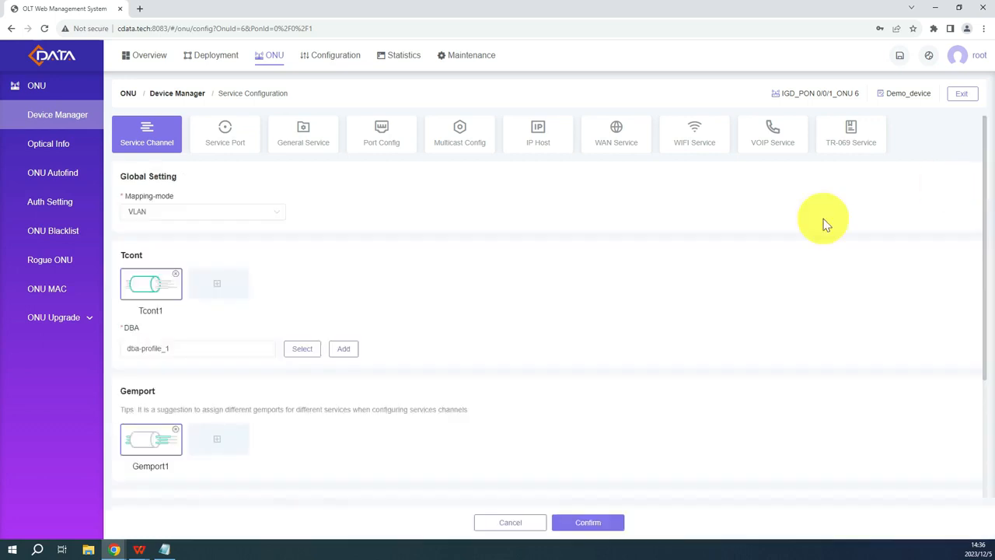
{"action": "scroll", "coordinate": [243, 299], "scroll_direction": "down", "scroll_amount": 3}
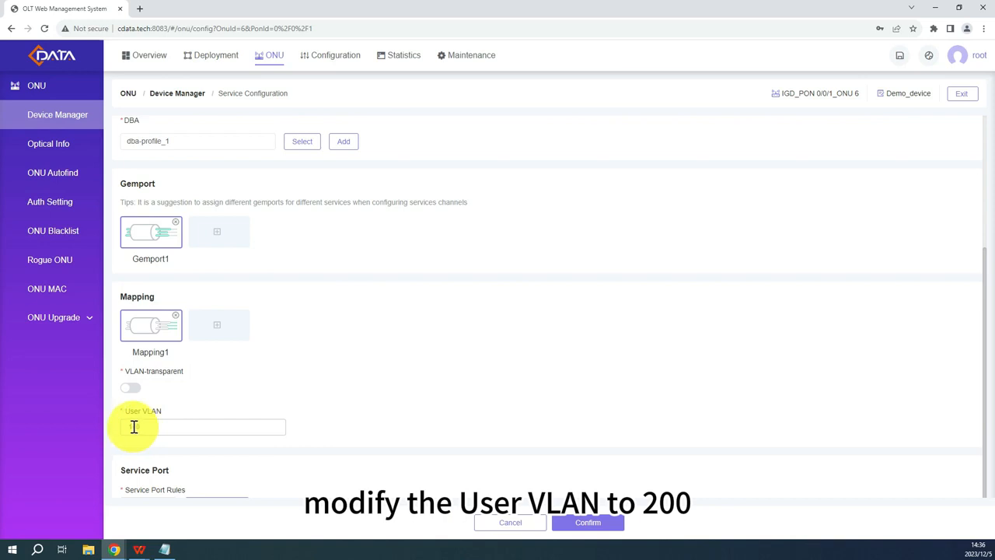
{"action": "left_click", "coordinate": [122, 426]}
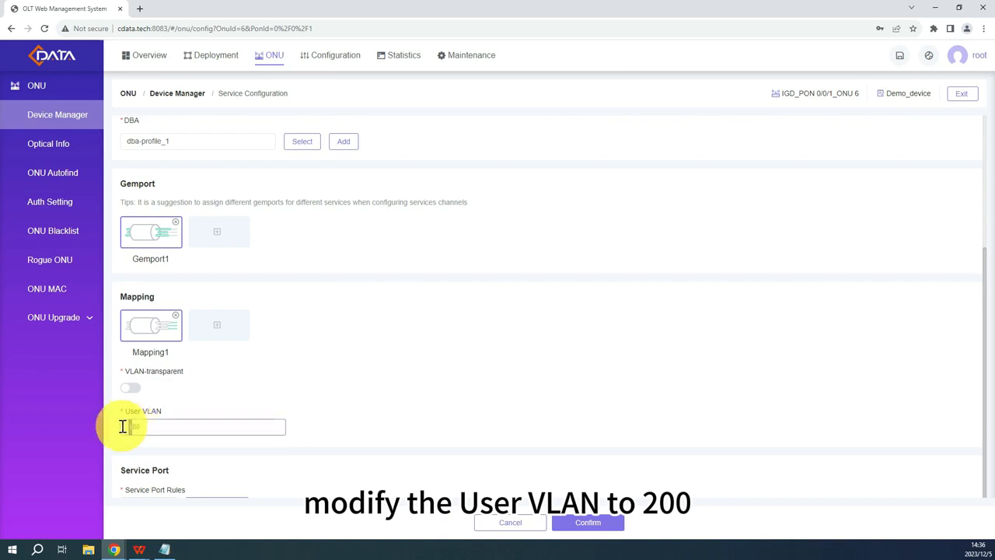
{"action": "type", "text": "200"}
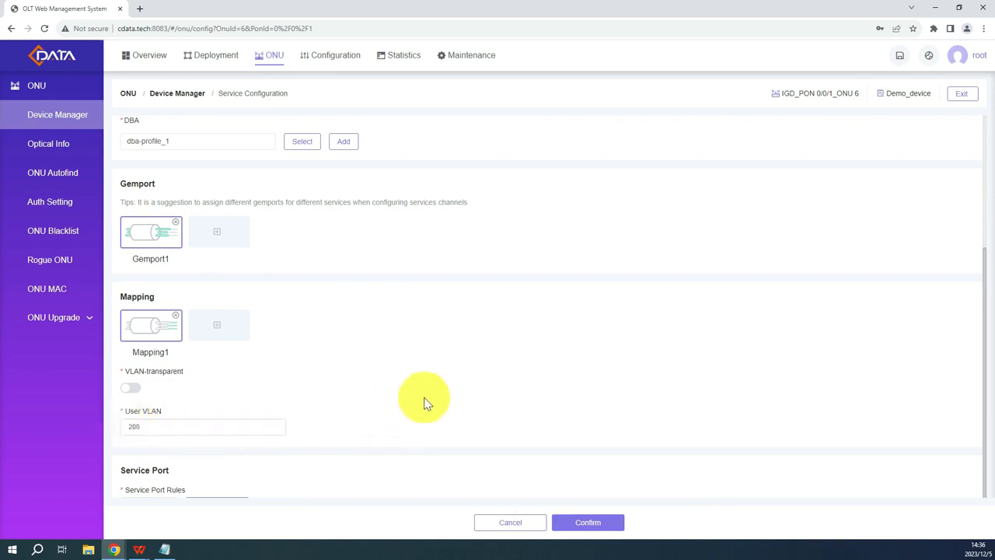
{"action": "left_click", "coordinate": [583, 523]}
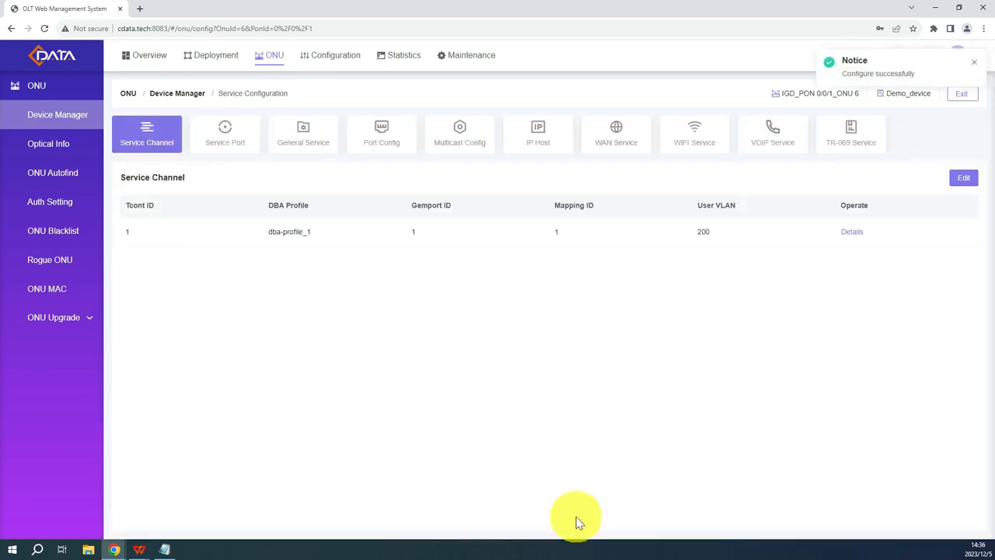
Step: Start a new service port for ONU 6 on Gemport 1 with the Multi-Service type
{"action": "left_click", "coordinate": [226, 144]}
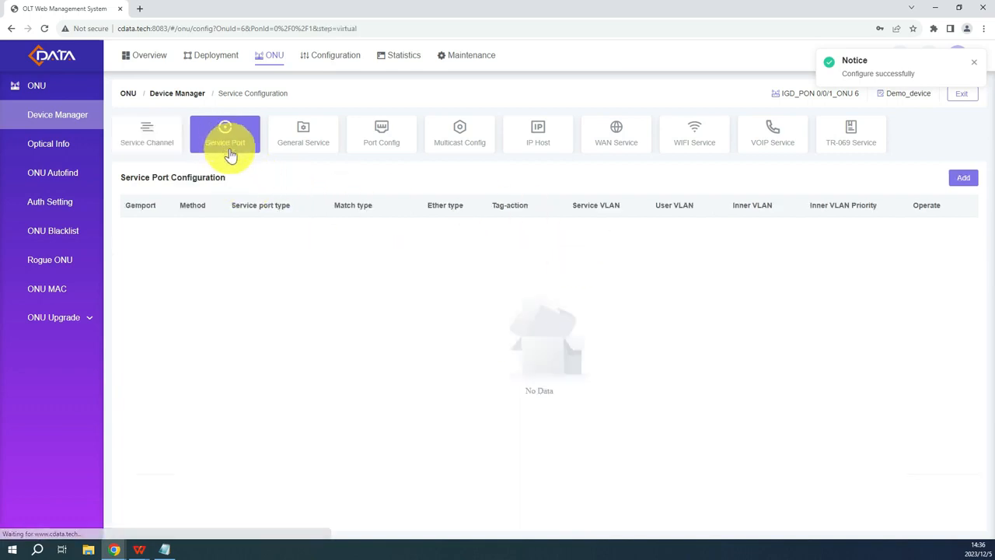
{"action": "left_click", "coordinate": [954, 183]}
{"action": "left_click", "coordinate": [462, 176]}
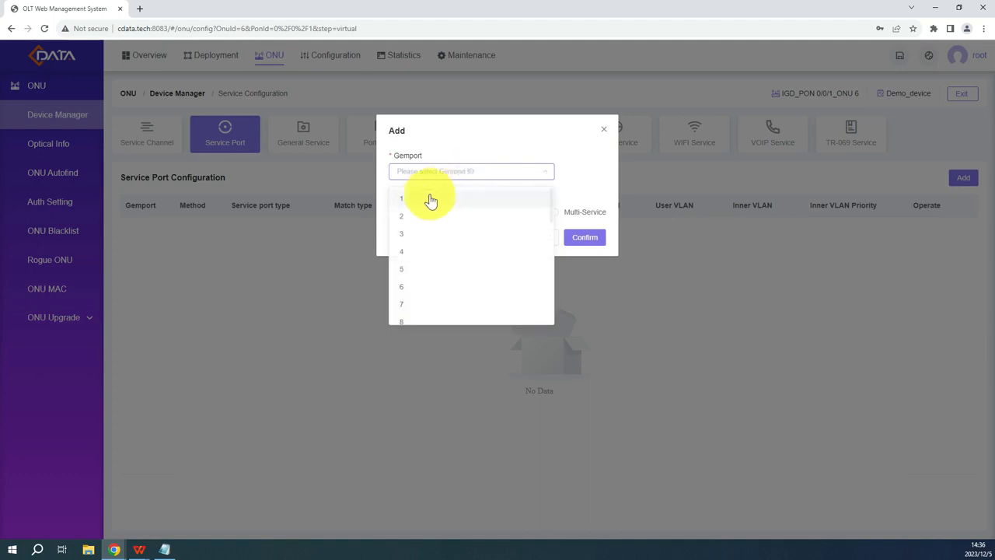
{"action": "left_click", "coordinate": [431, 201]}
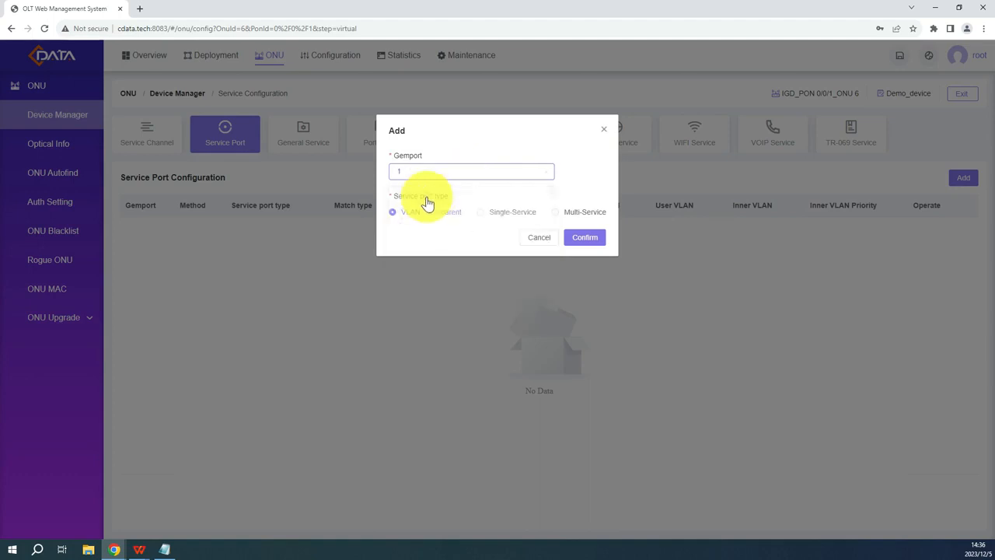
{"action": "left_click", "coordinate": [565, 217]}
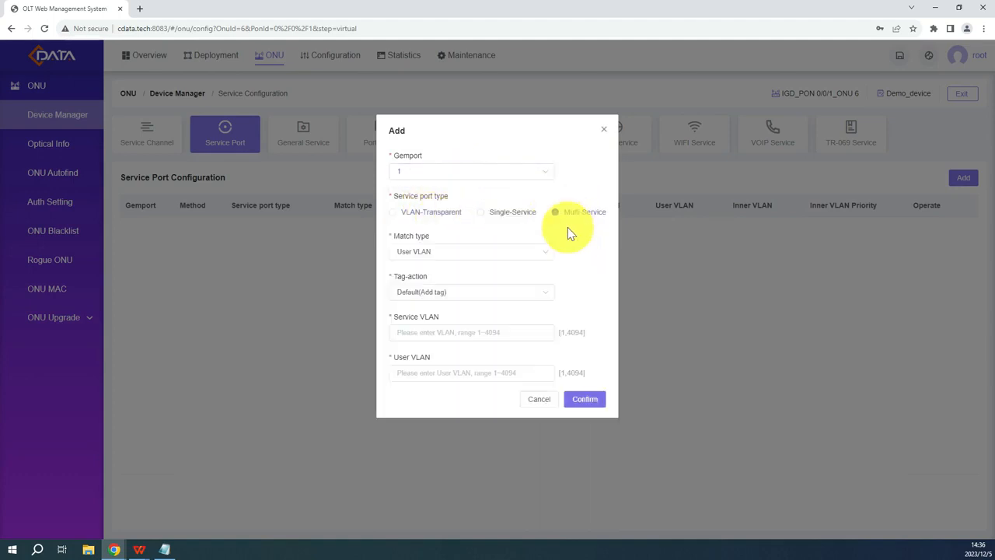
Step: Set the service port's tag-action to Transparent with Service VLAN and User VLAN both 200, and save it
{"action": "left_click", "coordinate": [440, 294]}
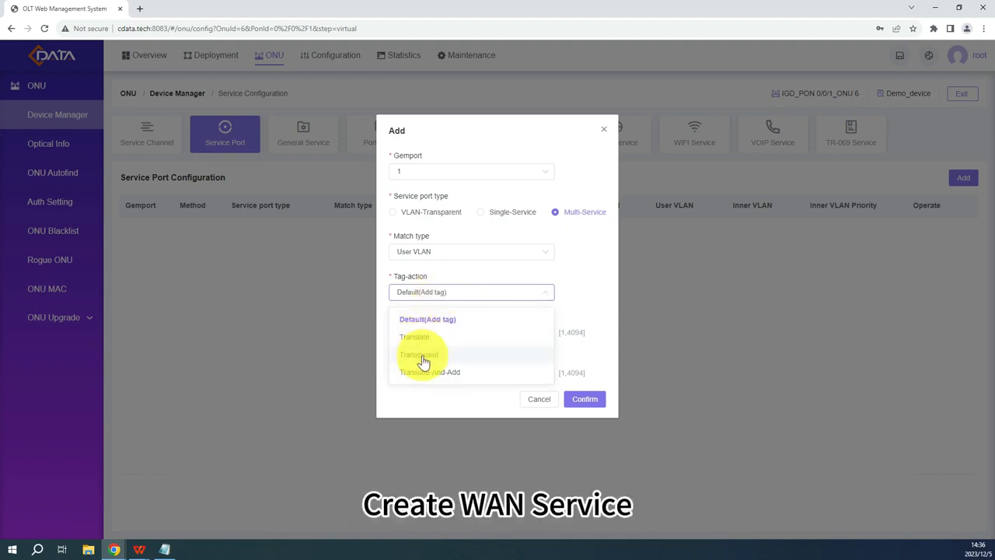
{"action": "left_click", "coordinate": [424, 359]}
{"action": "left_click", "coordinate": [418, 334]}
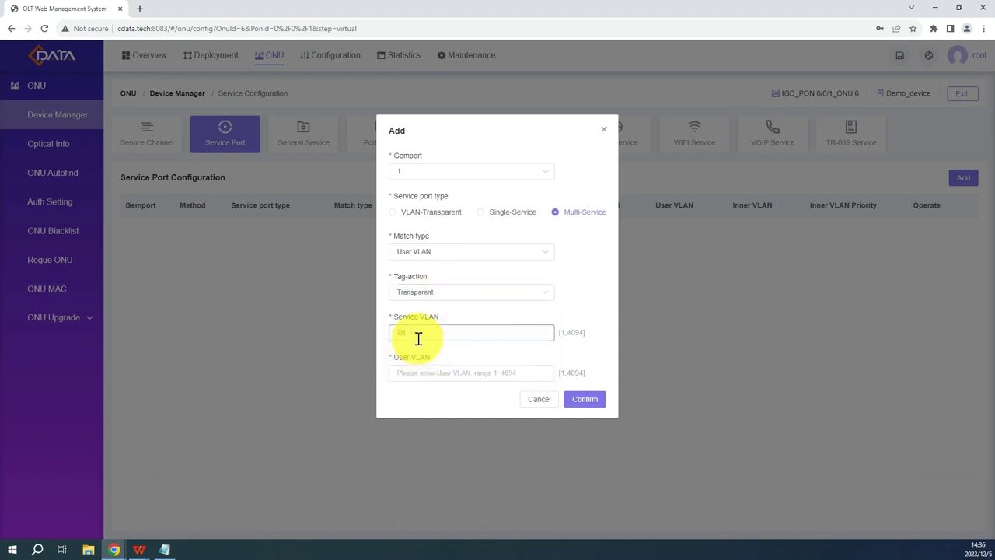
{"action": "type", "text": "200"}
{"action": "left_click", "coordinate": [412, 376]}
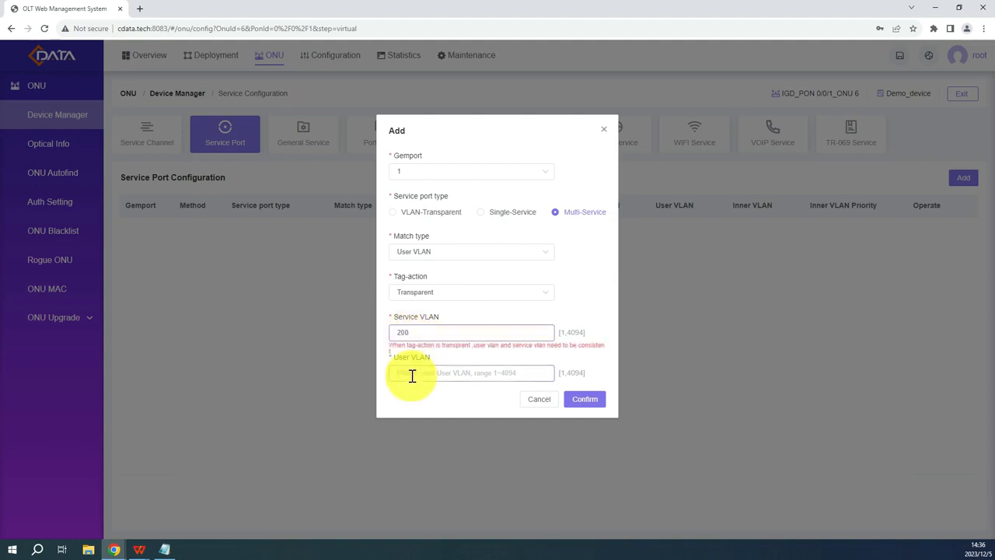
{"action": "type", "text": "200"}
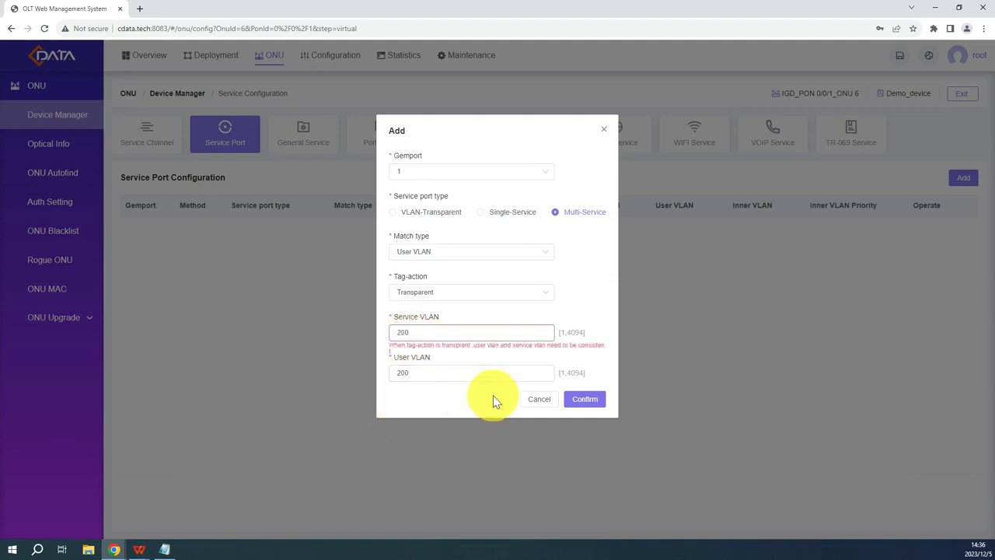
{"action": "left_click", "coordinate": [579, 402]}
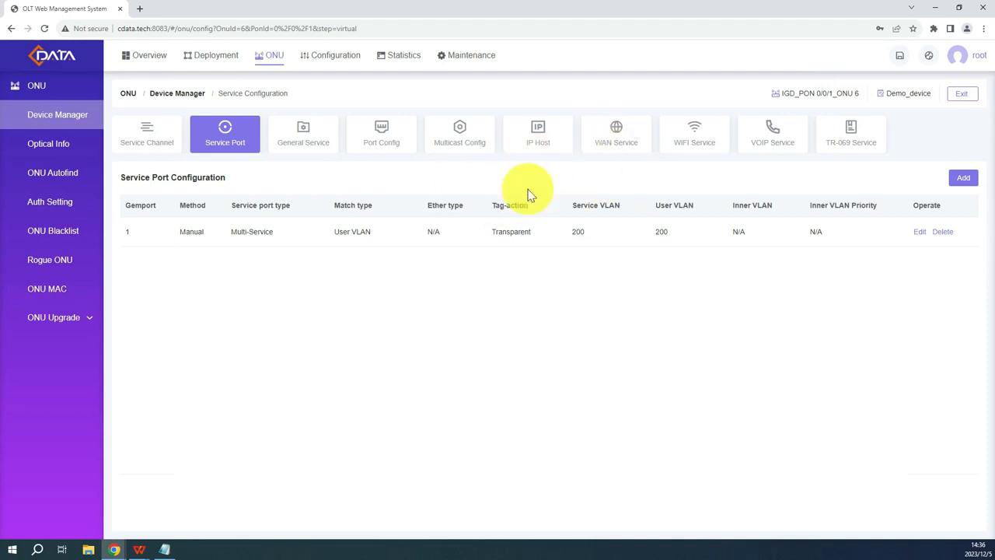
Step: Add a WAN service to ONU 6 with VLAN enabled and VLAN ID 200, keeping the IPoE, INTERNET and DHCP defaults
{"action": "left_click", "coordinate": [615, 142]}
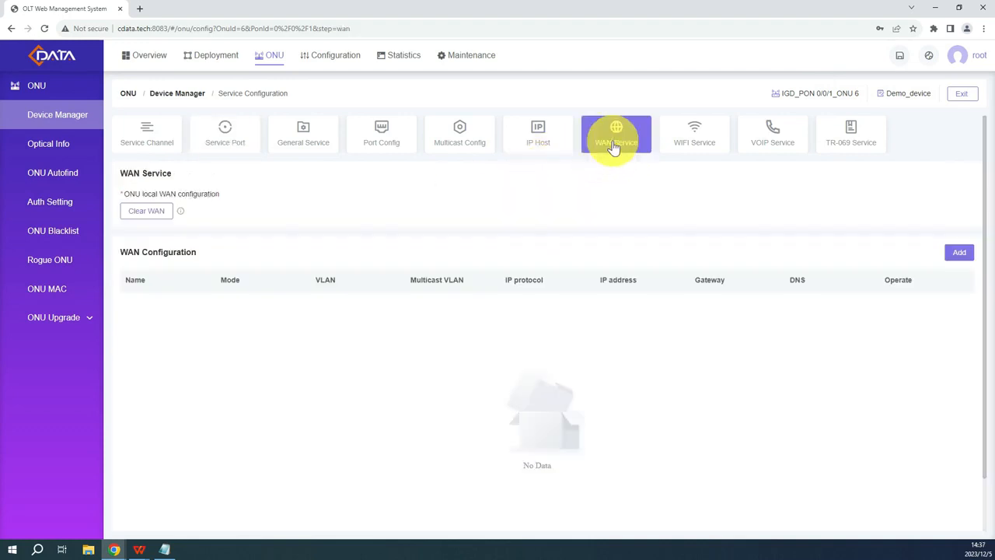
{"action": "left_click", "coordinate": [956, 253]}
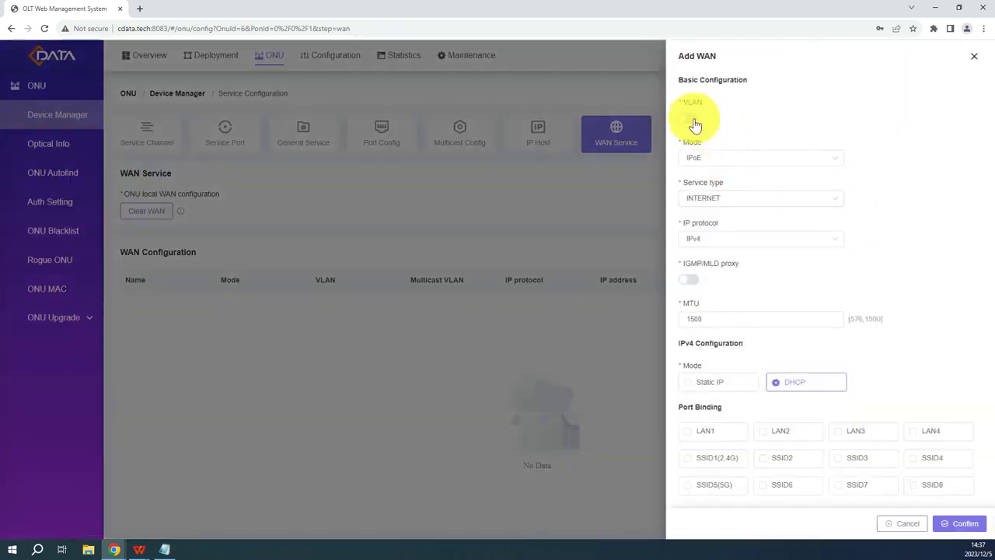
{"action": "left_click", "coordinate": [691, 119]}
{"action": "left_click", "coordinate": [712, 158]}
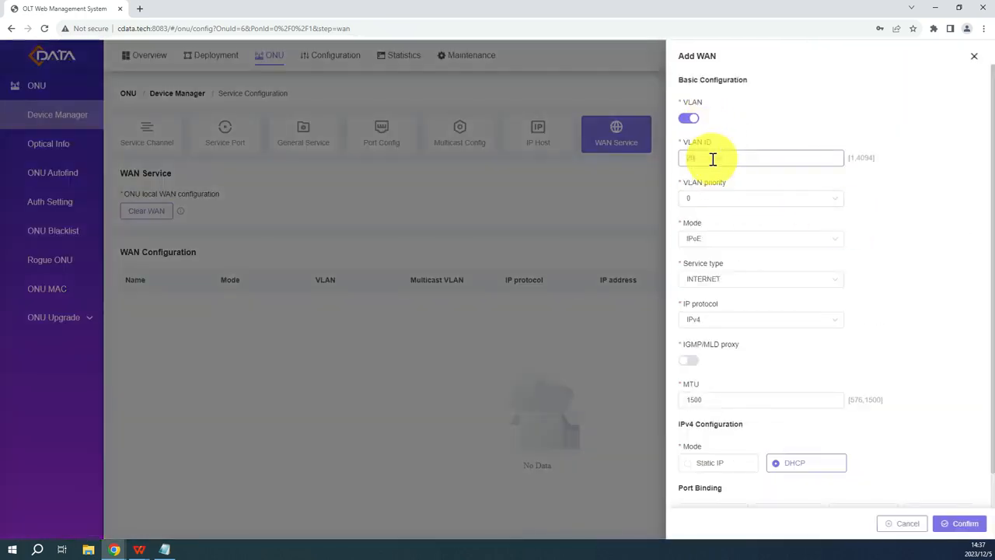
{"action": "type", "text": "200"}
{"action": "scroll", "coordinate": [829, 251], "scroll_direction": "down", "scroll_amount": 1}
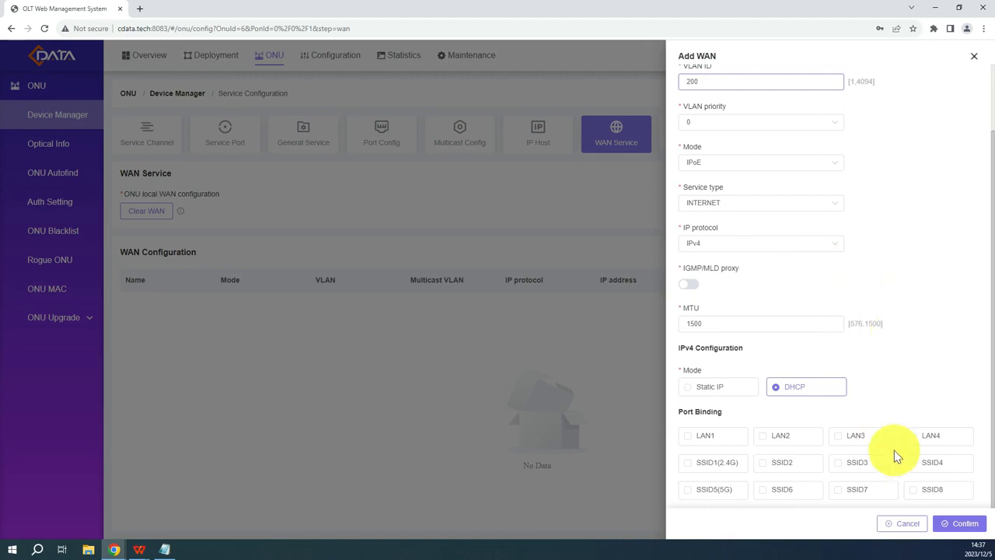
{"action": "left_click", "coordinate": [961, 526]}
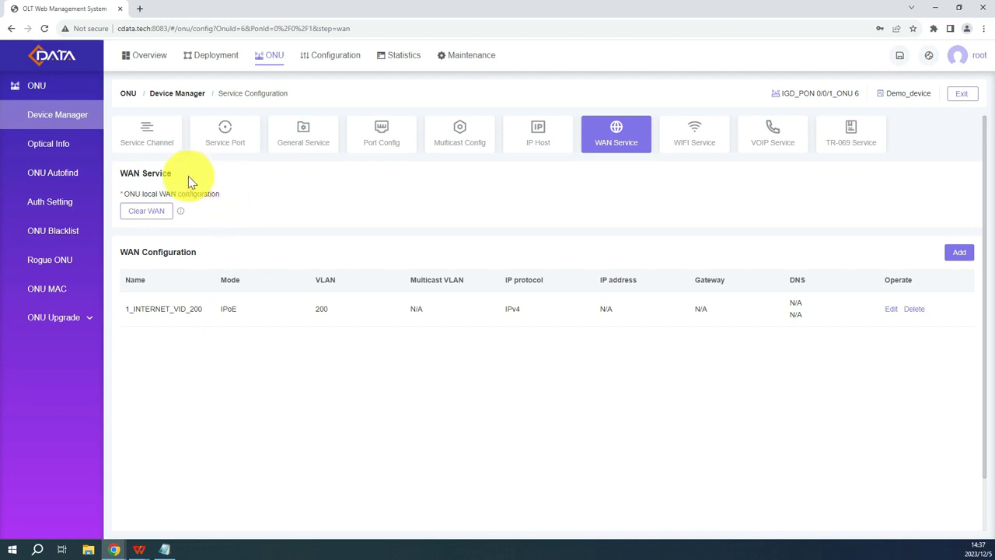
Step: Open the optical information list to compare the optical parameters of the ONUs
{"action": "left_click", "coordinate": [44, 147]}
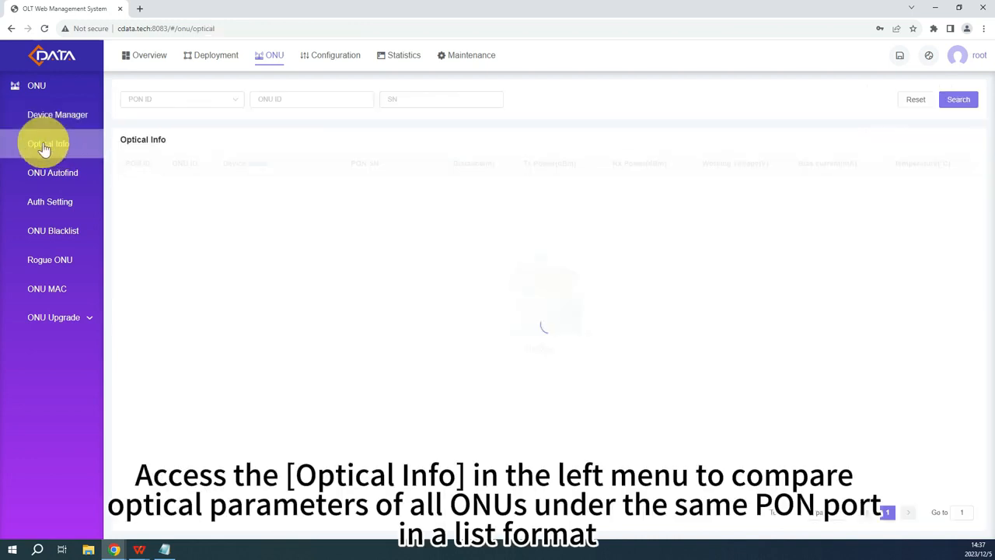